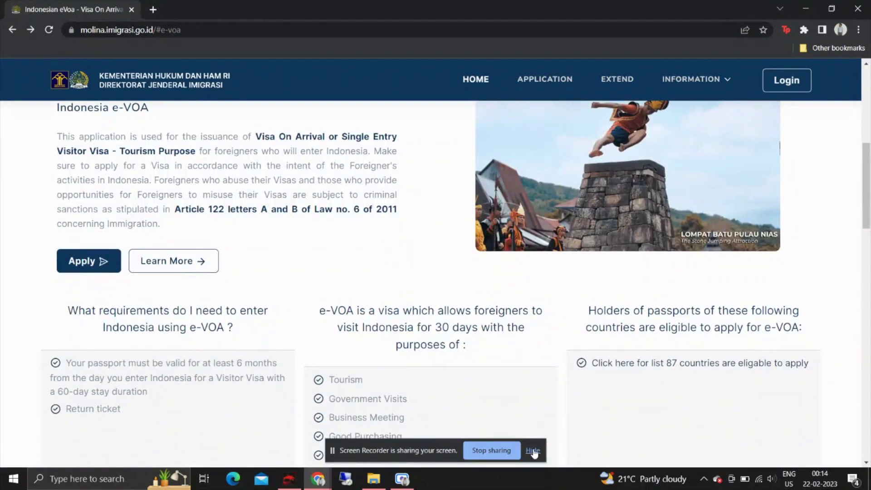
Check that India is in the 87 eligible countries list, then go back and choose Apply.
{"action": "left_click", "coordinate": [672, 365]}
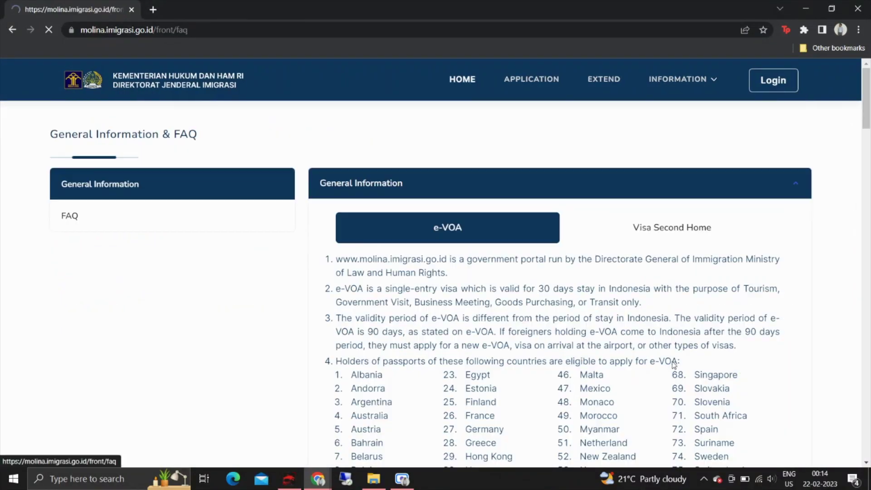
{"action": "scroll", "coordinate": [612, 343], "scroll_direction": "down", "scroll_amount": 3}
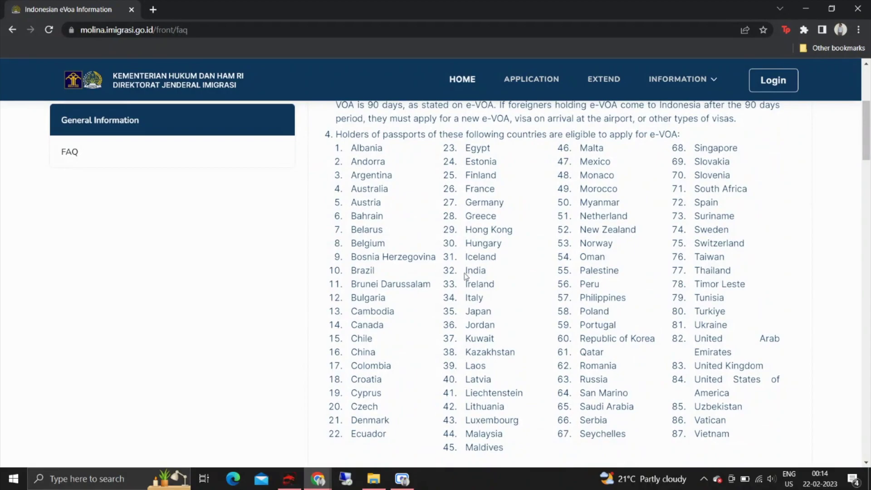
{"action": "left_click_drag", "start_coordinate": [466, 272], "coordinate": [489, 272]}
{"action": "scroll", "coordinate": [58, 89], "scroll_direction": "up", "scroll_amount": 4}
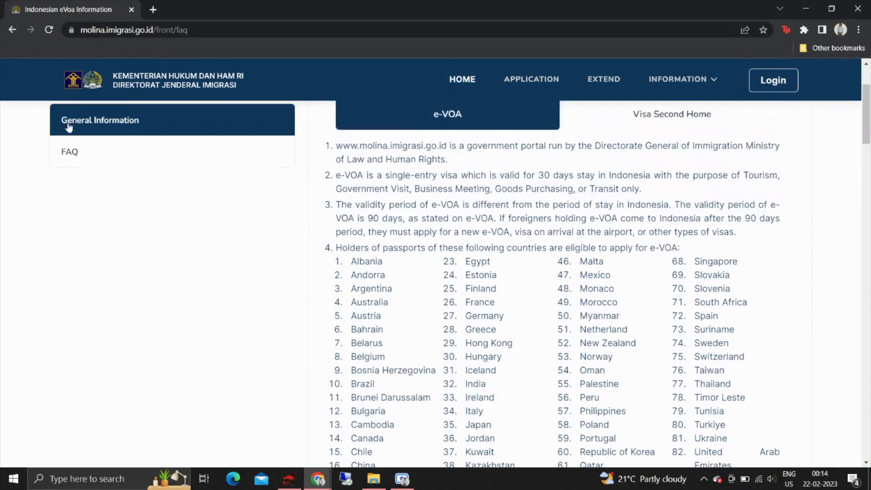
{"action": "left_click", "coordinate": [12, 29]}
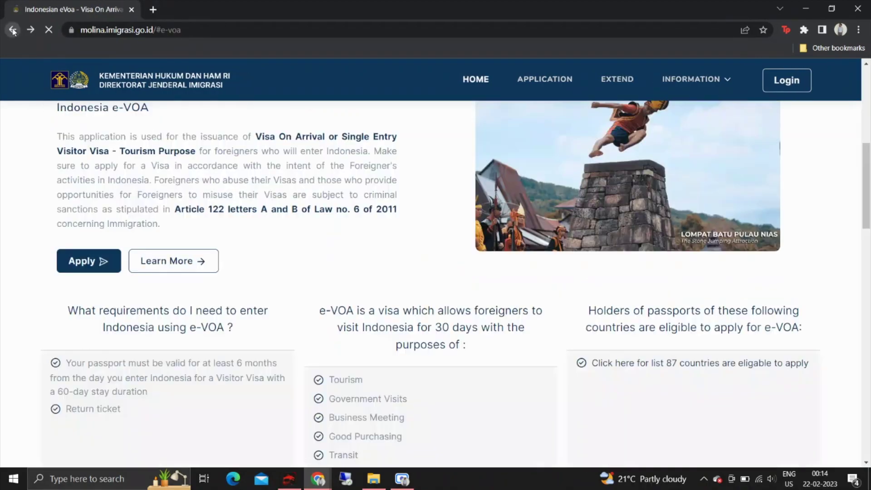
{"action": "left_click", "coordinate": [103, 263]}
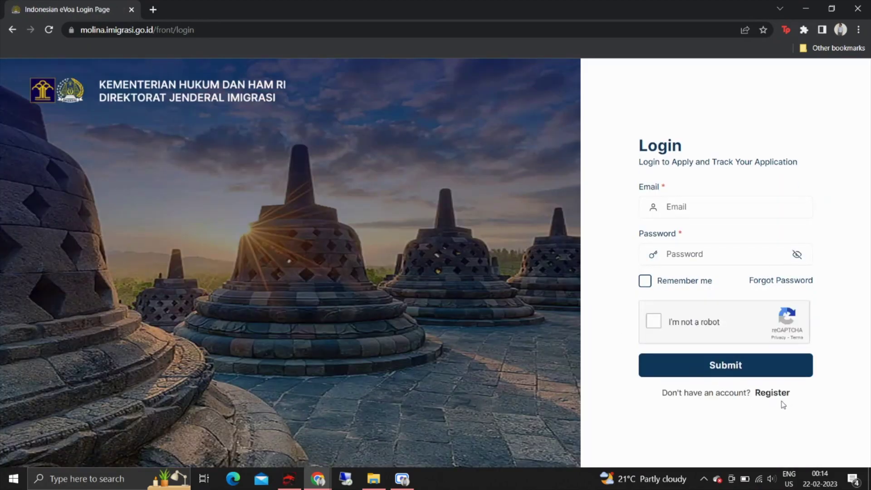
Open account registration, begin the personal details and upload Passport_Size_Photo.
{"action": "left_click", "coordinate": [769, 394]}
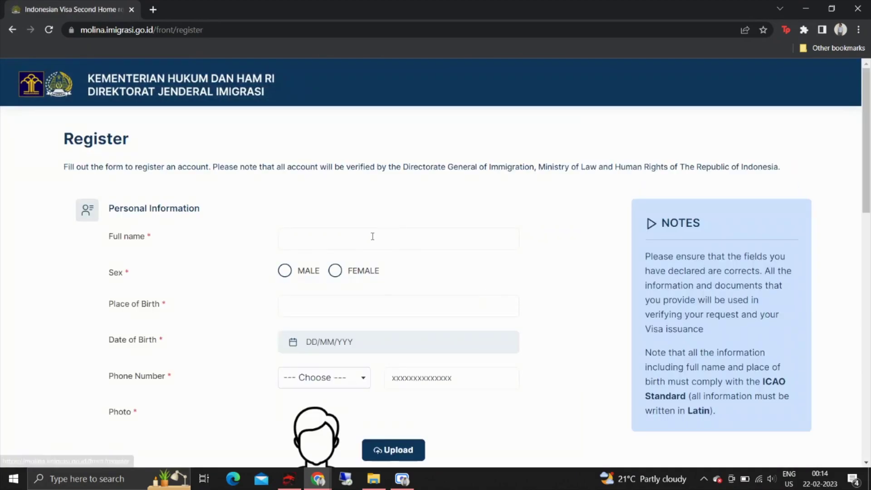
{"action": "left_click", "coordinate": [306, 236]}
{"action": "key", "text": "Escape"}
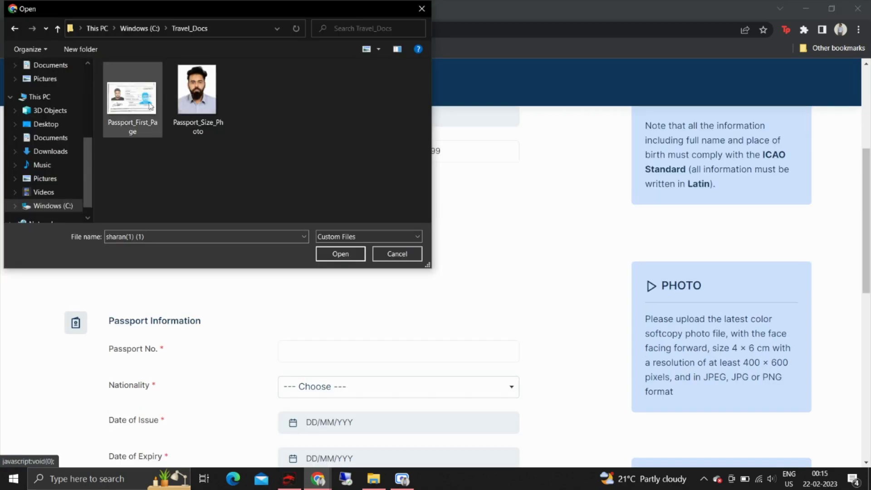
{"action": "left_click", "coordinate": [192, 100]}
{"action": "left_click", "coordinate": [324, 256]}
{"action": "scroll", "coordinate": [317, 203], "scroll_direction": "down", "scroll_amount": 2}
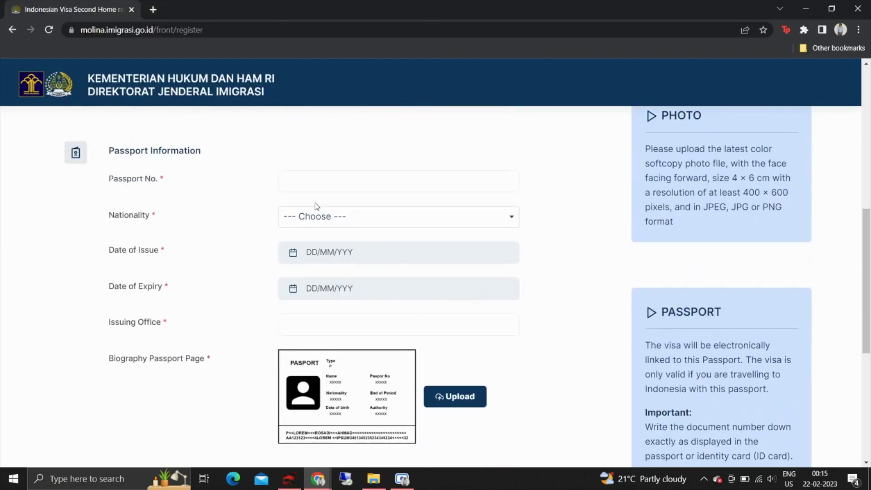
Enter the passport details, upload Passport_First_Page, add email and password, and submit registration.
{"action": "left_click", "coordinate": [333, 181]}
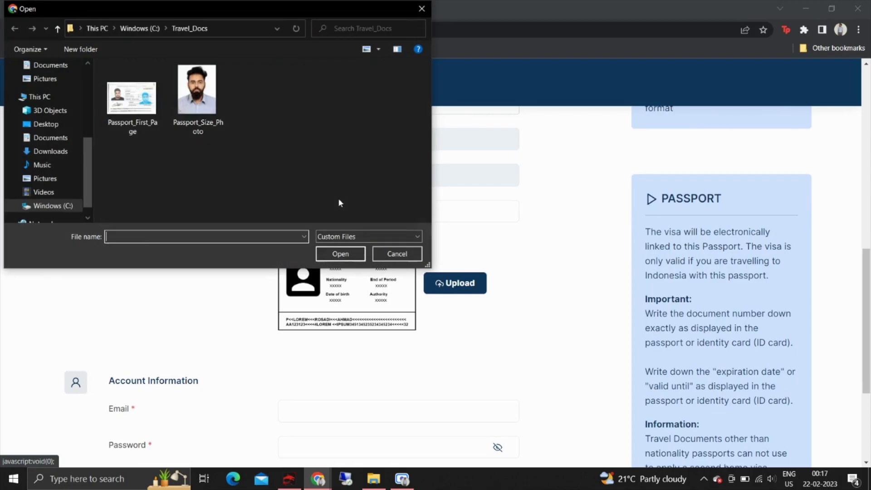
{"action": "left_click", "coordinate": [132, 97]}
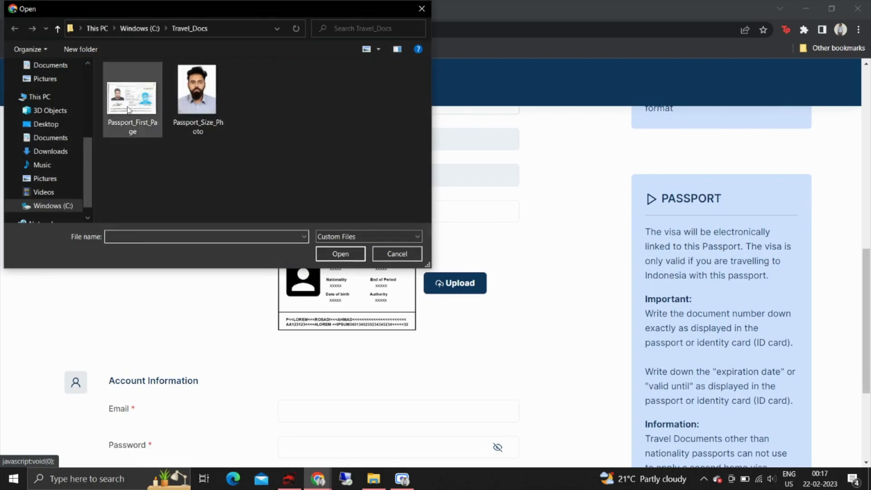
{"action": "left_click", "coordinate": [341, 252]}
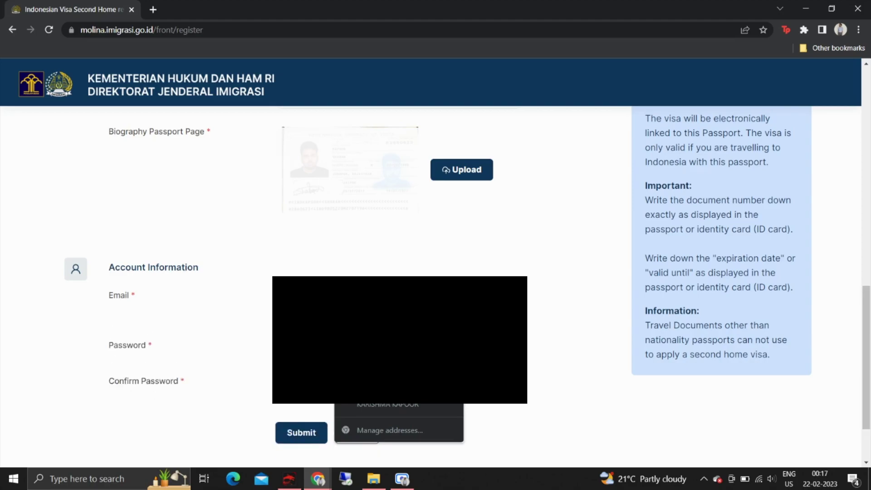
{"action": "scroll", "coordinate": [299, 358], "scroll_direction": "down", "scroll_amount": 1}
{"action": "left_click", "coordinate": [300, 358]}
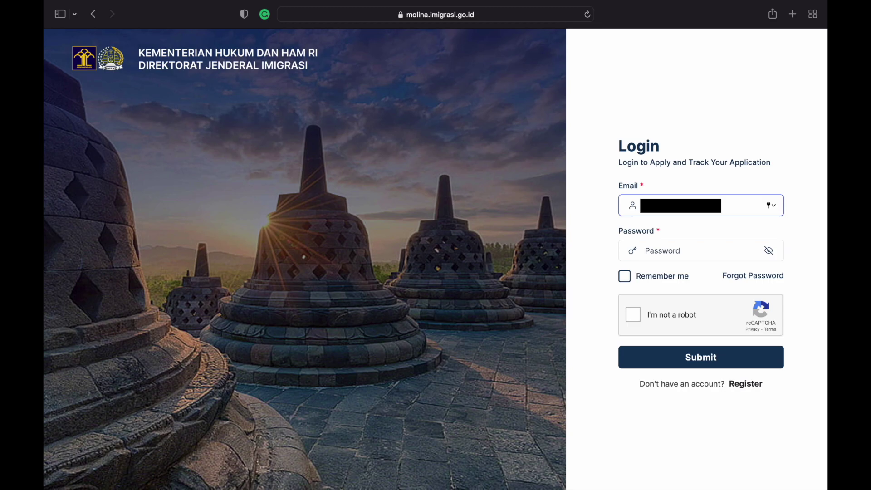
{"action": "type", "text": "com"}
Log in, add a new visa application and choose Visa on Arrival 30 Days.
{"action": "key", "text": "Tab"}
{"action": "type", "text": "a"}
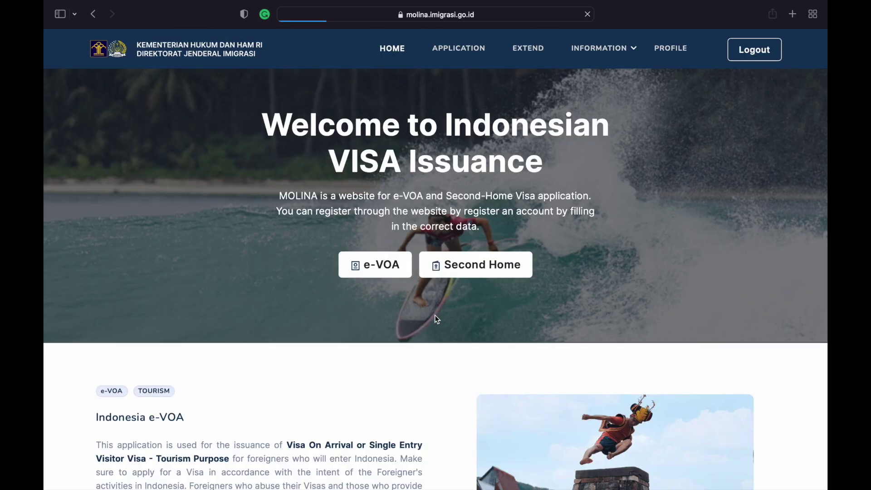
{"action": "left_click", "coordinate": [450, 54]}
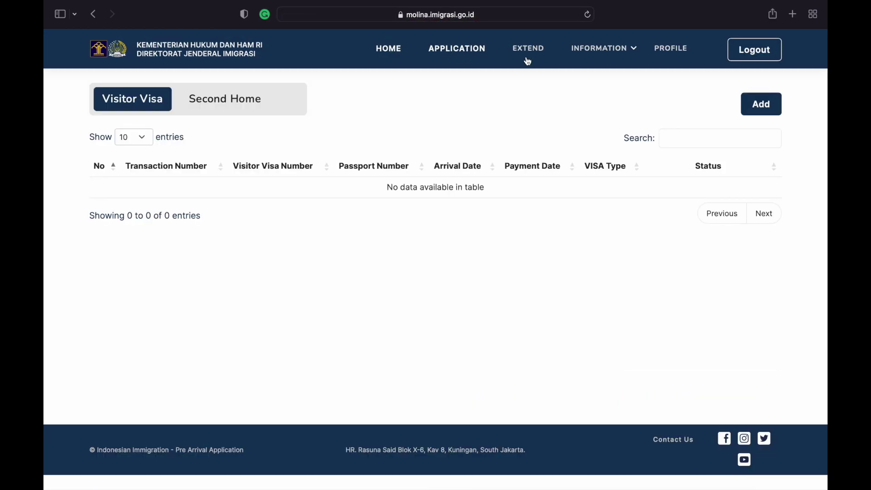
{"action": "left_click", "coordinate": [768, 104]}
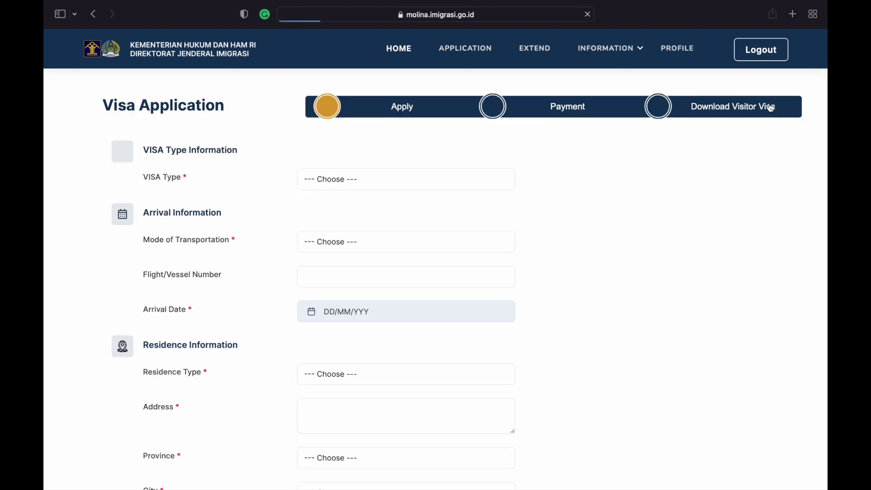
{"action": "left_click", "coordinate": [367, 184]}
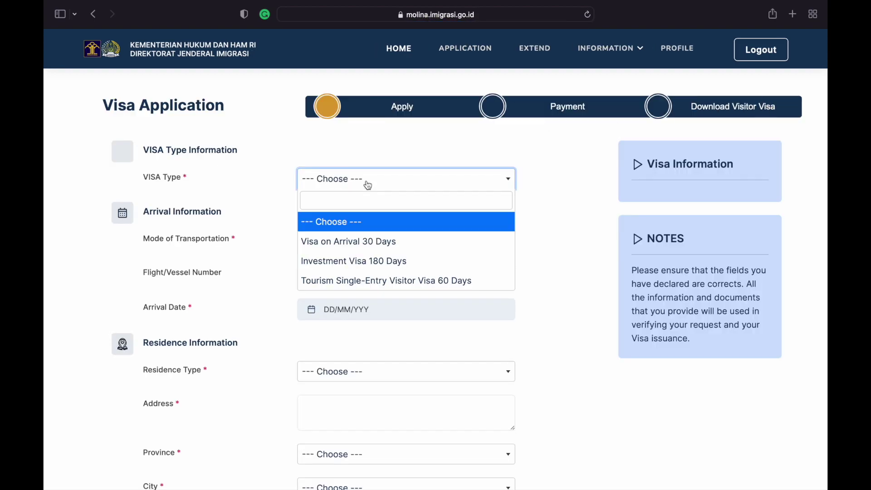
{"action": "left_click", "coordinate": [399, 246]}
Set transportation to AIR, flight TR280, and arrival date 4 March 2023.
{"action": "left_click", "coordinate": [358, 247]}
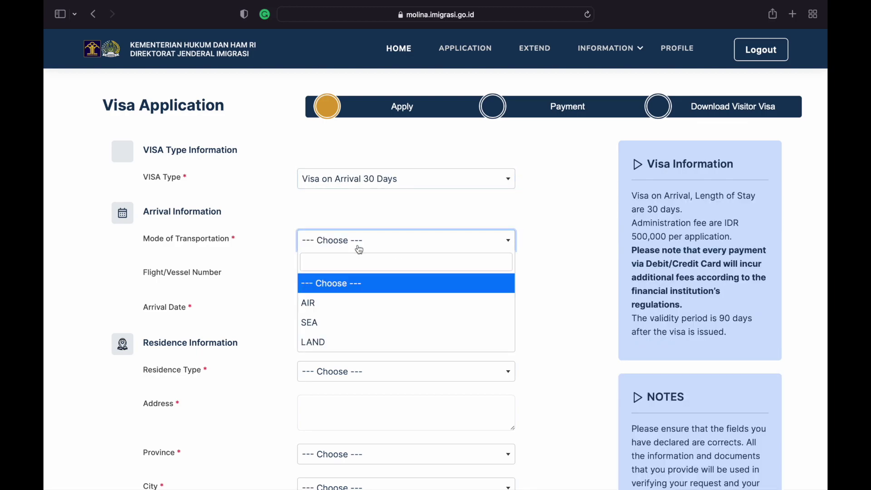
{"action": "left_click", "coordinate": [360, 302]}
{"action": "left_click", "coordinate": [393, 278]}
{"action": "type", "text": "TR280"}
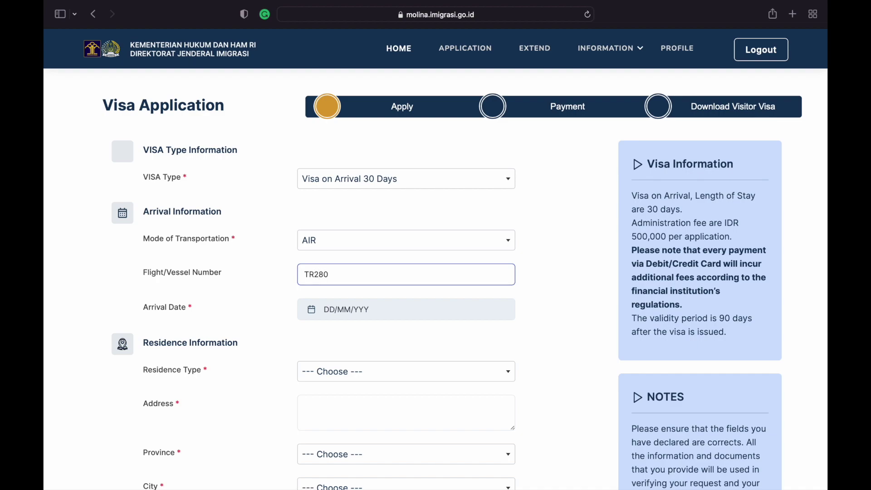
{"action": "left_click", "coordinate": [343, 311]}
{"action": "left_click", "coordinate": [395, 215]}
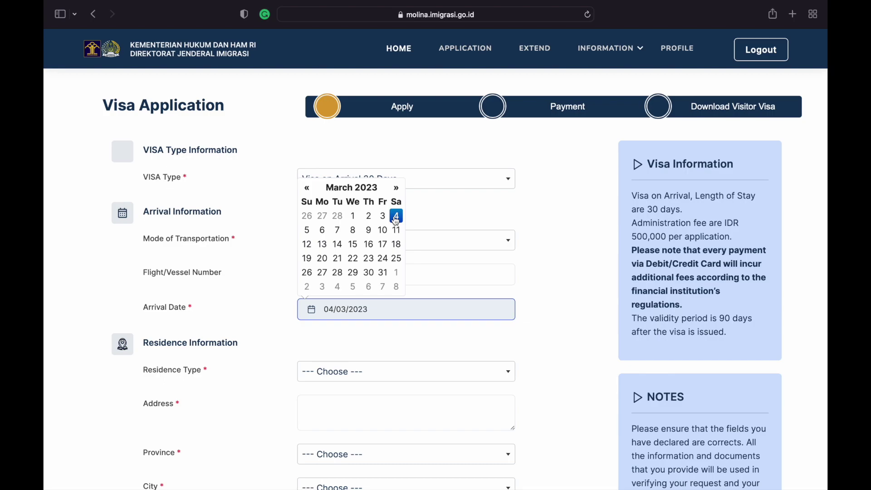
{"action": "left_click", "coordinate": [537, 281]}
{"action": "scroll", "coordinate": [536, 283], "scroll_direction": "down", "scroll_amount": 3}
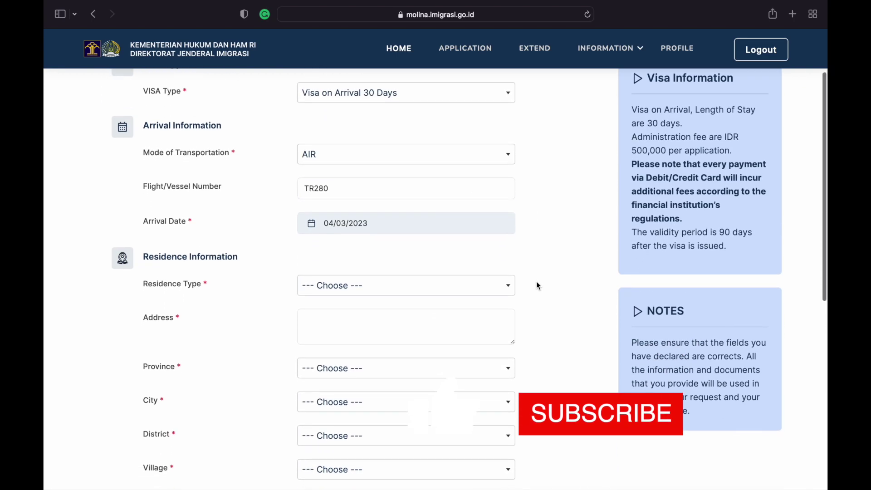
Set the residence type to VILLA and paste in the villa address.
{"action": "left_click", "coordinate": [380, 274]}
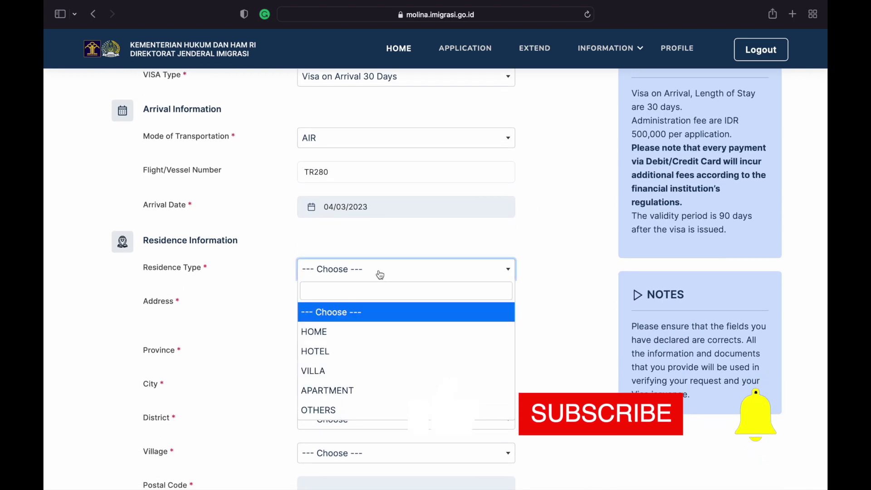
{"action": "left_click", "coordinate": [335, 372]}
{"action": "left_click", "coordinate": [343, 311]}
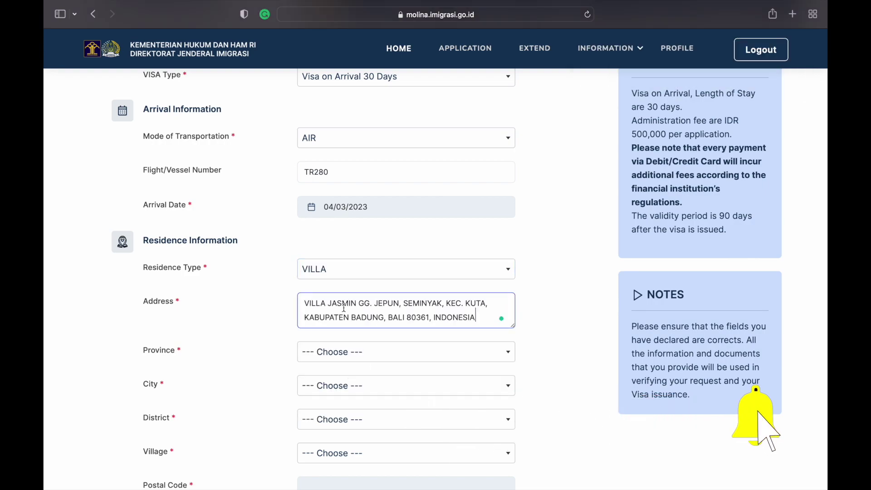
{"action": "scroll", "coordinate": [370, 312], "scroll_direction": "up", "scroll_amount": 2}
{"action": "scroll", "coordinate": [371, 311], "scroll_direction": "down", "scroll_amount": 1}
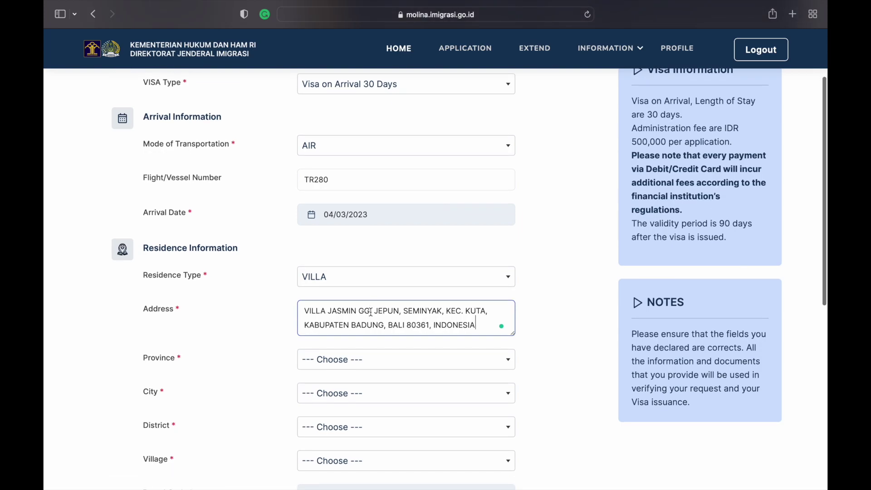
{"action": "scroll", "coordinate": [371, 312], "scroll_direction": "down", "scroll_amount": 2}
Choose province BALI, city KAB. BADUNG, district KUTA and village SEMINYAK.
{"action": "left_click", "coordinate": [407, 292]}
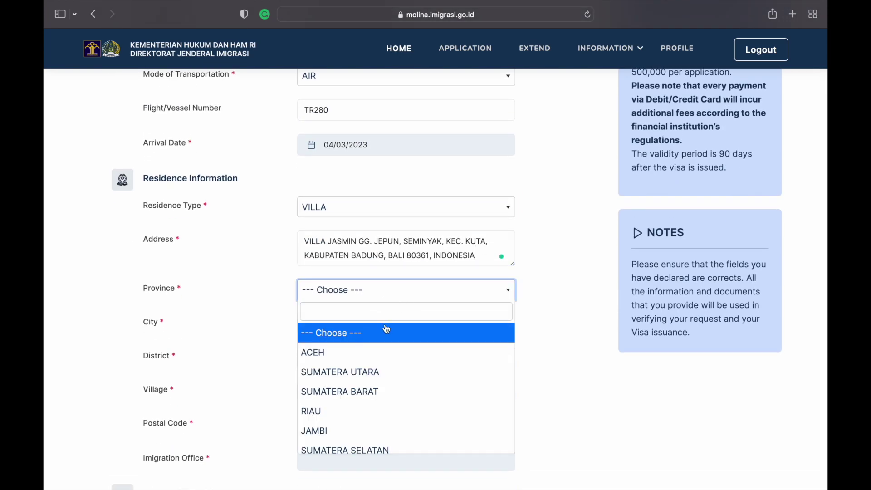
{"action": "left_click", "coordinate": [338, 312]}
{"action": "type", "text": "bal"}
{"action": "left_click", "coordinate": [342, 333]}
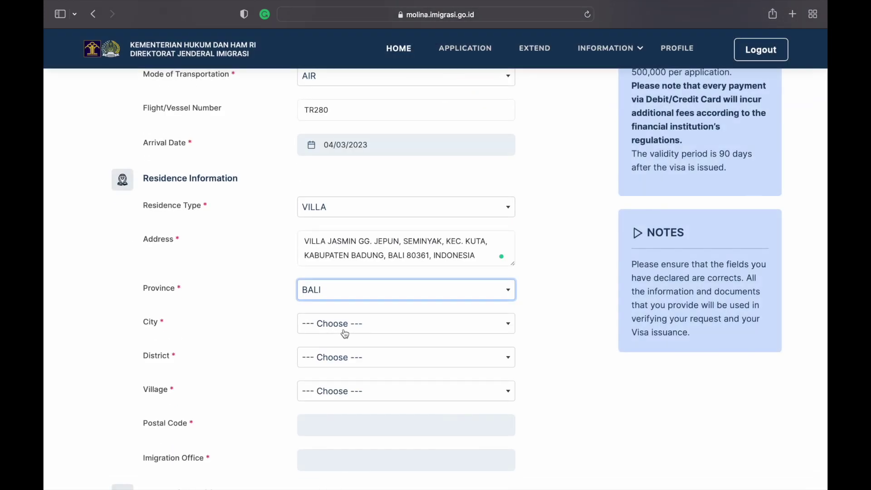
{"action": "left_click", "coordinate": [344, 329]}
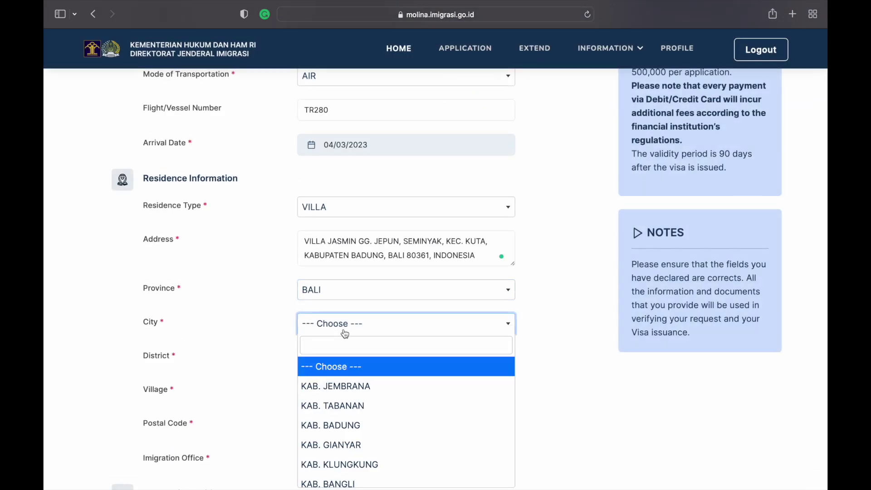
{"action": "left_click", "coordinate": [339, 424]}
{"action": "scroll", "coordinate": [436, 340], "scroll_direction": "down", "scroll_amount": 2}
{"action": "left_click", "coordinate": [370, 289]}
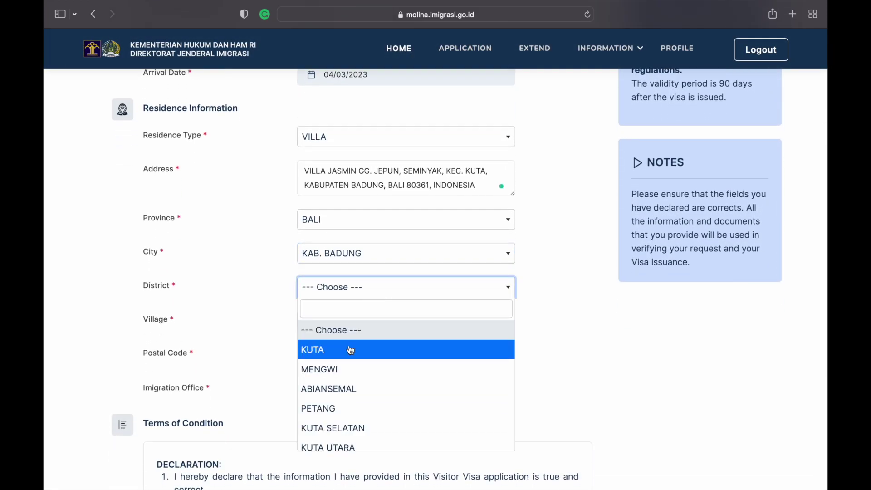
{"action": "left_click", "coordinate": [350, 350]}
{"action": "scroll", "coordinate": [362, 296], "scroll_direction": "down", "scroll_amount": 1}
{"action": "left_click", "coordinate": [361, 295]}
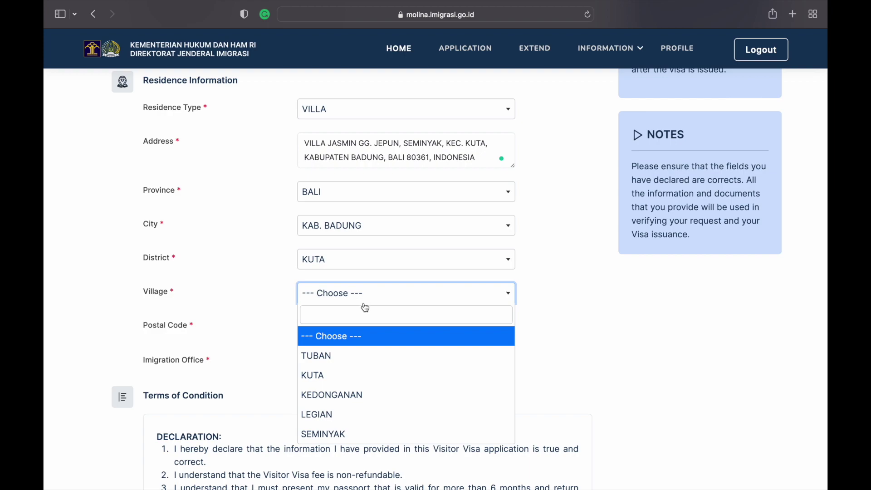
{"action": "left_click", "coordinate": [331, 433]}
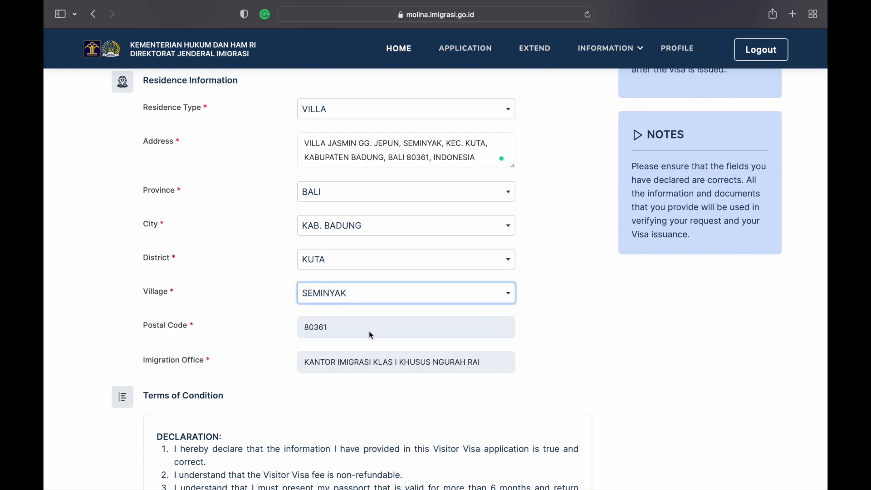
{"action": "scroll", "coordinate": [370, 332], "scroll_direction": "down", "scroll_amount": 1}
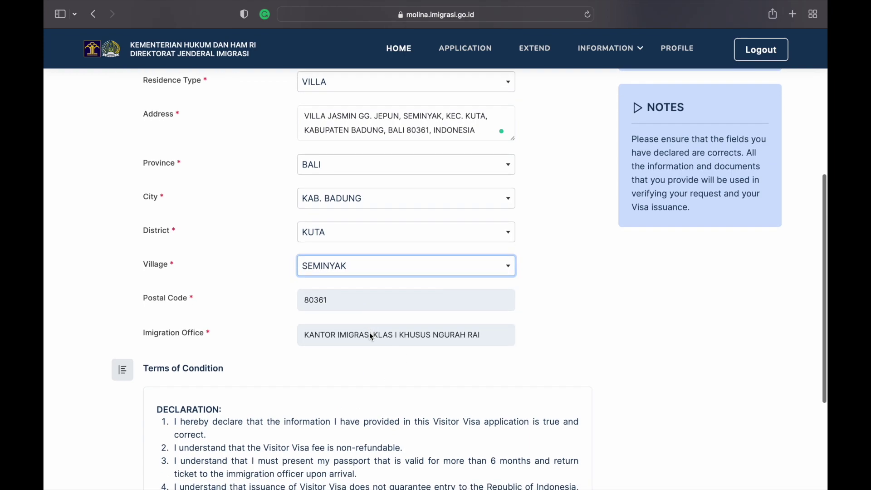
{"action": "scroll", "coordinate": [369, 332], "scroll_direction": "down", "scroll_amount": 1}
{"action": "scroll", "coordinate": [369, 332], "scroll_direction": "down", "scroll_amount": 1}
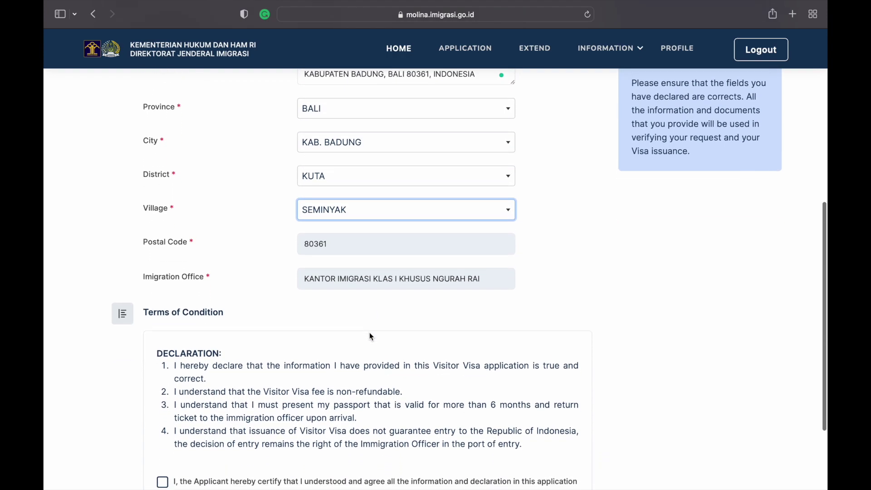
{"action": "scroll", "coordinate": [370, 332], "scroll_direction": "down", "scroll_amount": 1}
{"action": "scroll", "coordinate": [369, 332], "scroll_direction": "down", "scroll_amount": 2}
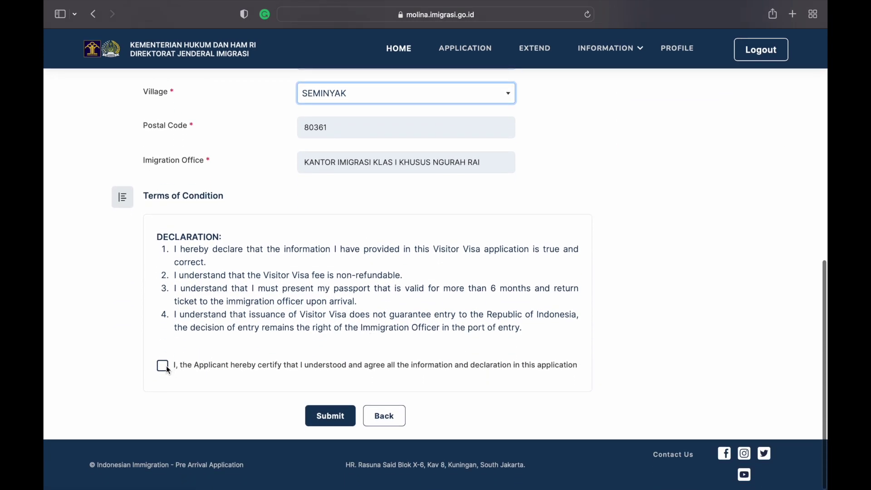
Accept the declaration, submit and confirm the application, then start the IDR 519,500 payment.
{"action": "left_click", "coordinate": [163, 365]}
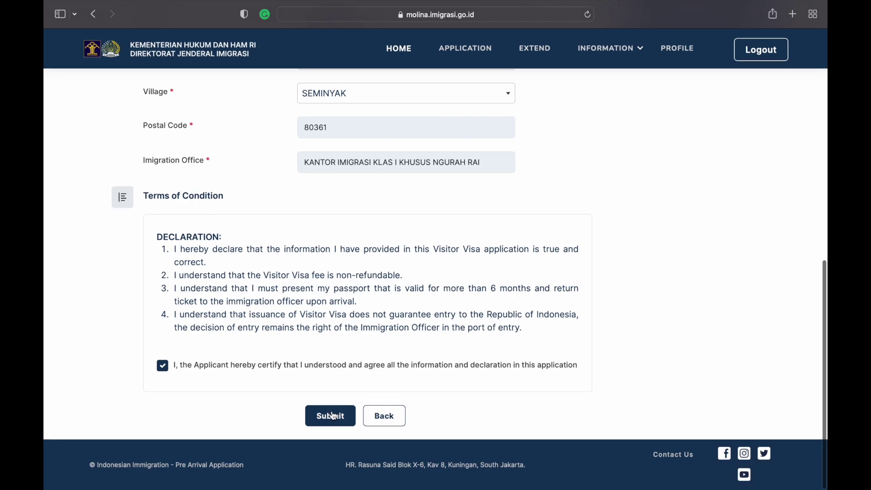
{"action": "left_click", "coordinate": [345, 413]}
{"action": "left_click", "coordinate": [411, 313]}
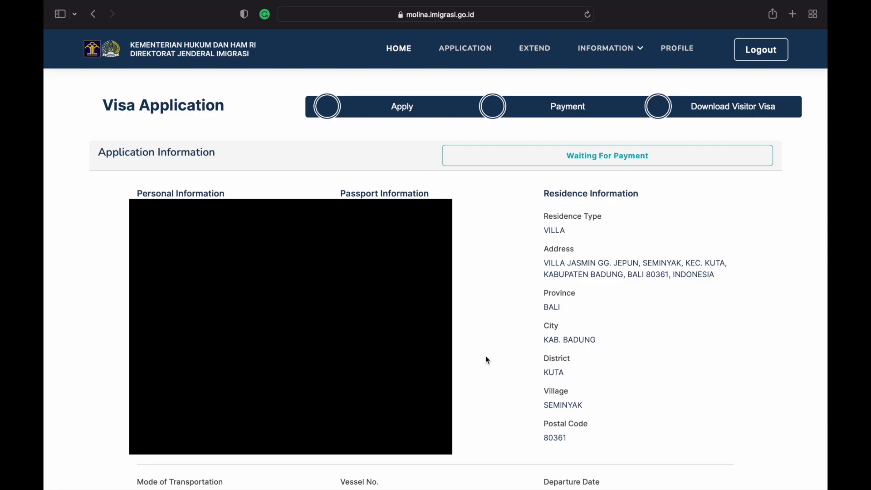
{"action": "scroll", "coordinate": [486, 359], "scroll_direction": "down", "scroll_amount": 5}
{"action": "left_click", "coordinate": [222, 403]}
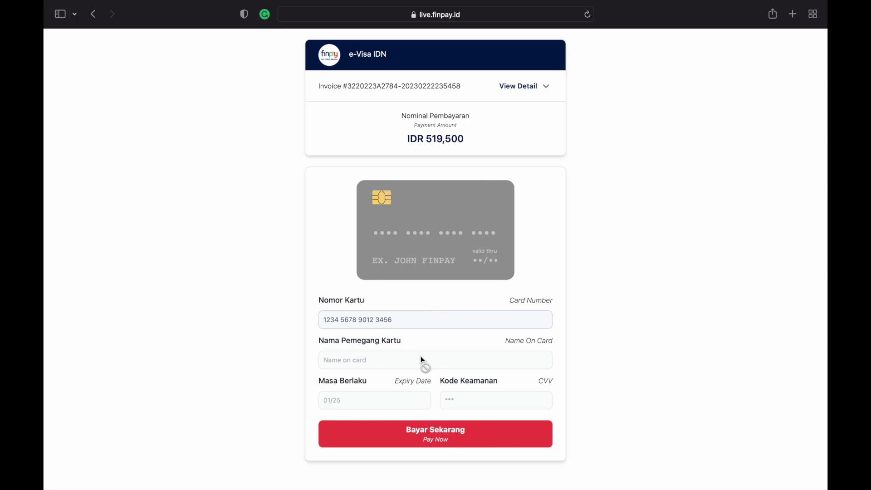
Pay the IDR 519,500 e-Visa invoice with Bayar Sekarang / Pay Now.
{"action": "left_click", "coordinate": [495, 436]}
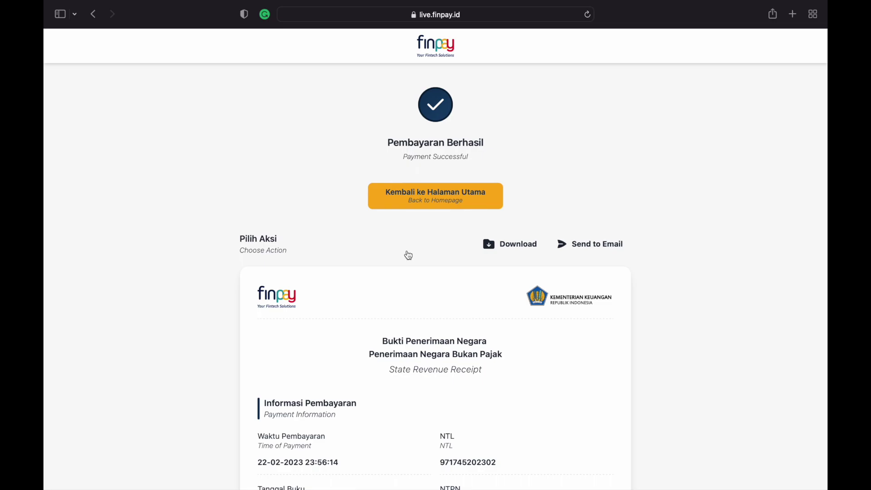
{"action": "scroll", "coordinate": [407, 255], "scroll_direction": "down", "scroll_amount": 5}
{"action": "scroll", "coordinate": [407, 255], "scroll_direction": "down", "scroll_amount": 1}
{"action": "scroll", "coordinate": [408, 255], "scroll_direction": "down", "scroll_amount": 1}
{"action": "scroll", "coordinate": [408, 255], "scroll_direction": "down", "scroll_amount": 3}
{"action": "scroll", "coordinate": [408, 255], "scroll_direction": "up", "scroll_amount": 10}
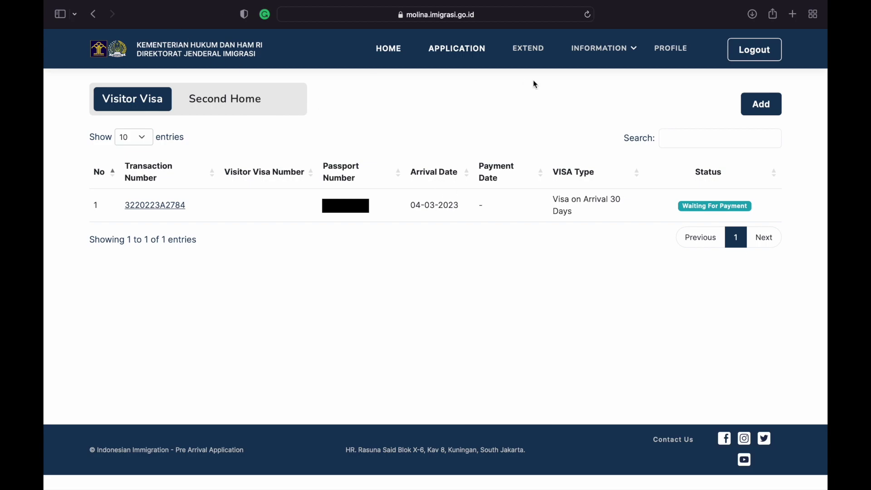
{"action": "left_click", "coordinate": [587, 15]}
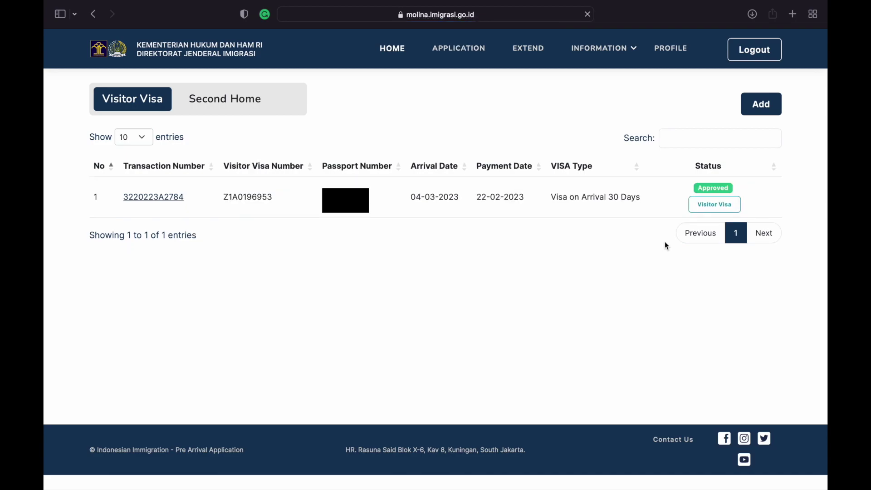
{"action": "left_click", "coordinate": [707, 211]}
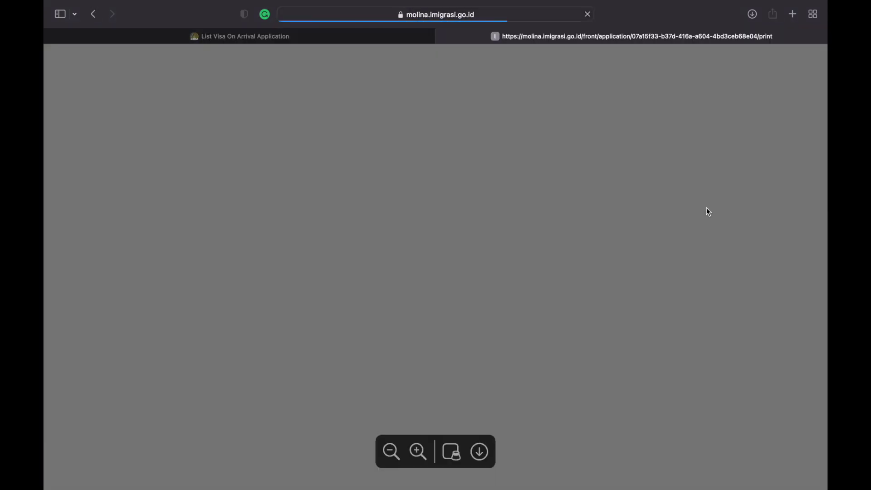